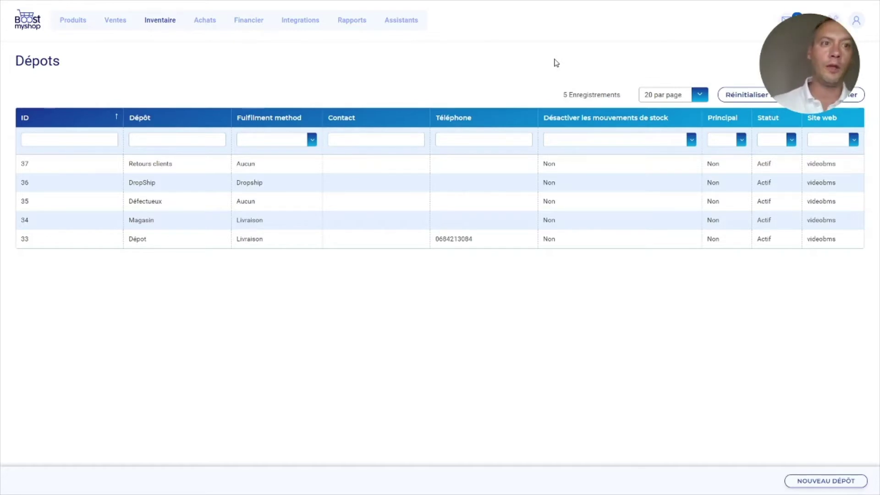
Open the product Chaz Kangeroo Hoodie-XL-Orange and check its orders to ship, returning to the product overview.
left_click(67, 23)
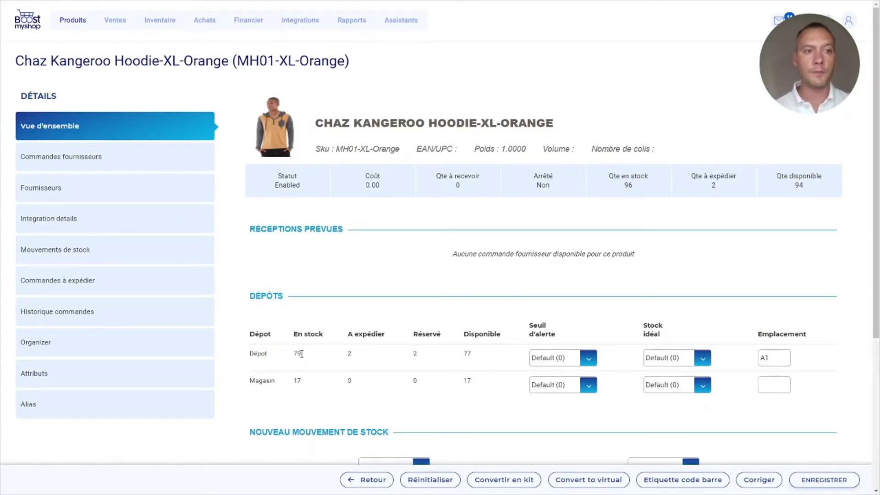
left_click(96, 283)
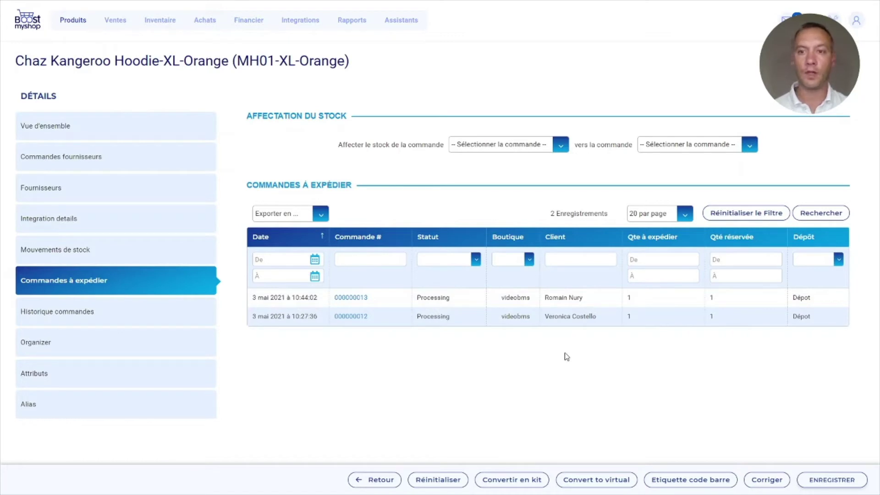
left_click(120, 136)
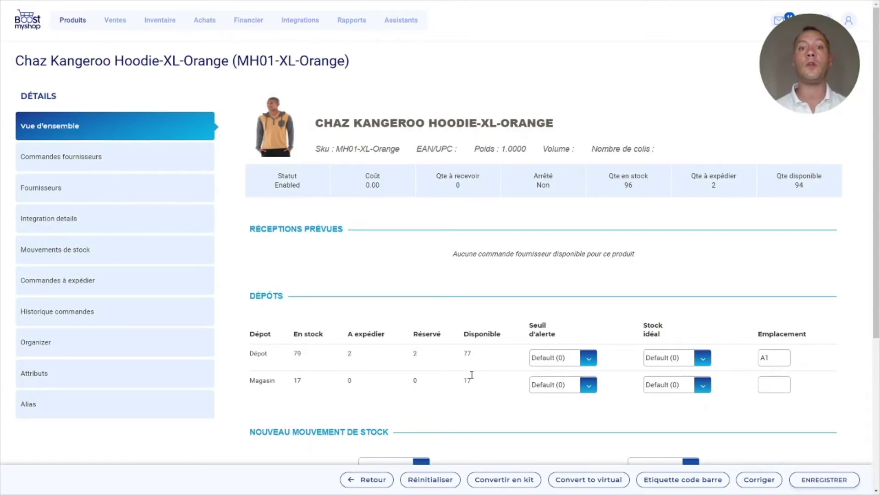
Examine the hoodie's available and in-stock quantities for the Dépot and Magasin warehouses.
double_click(467, 354)
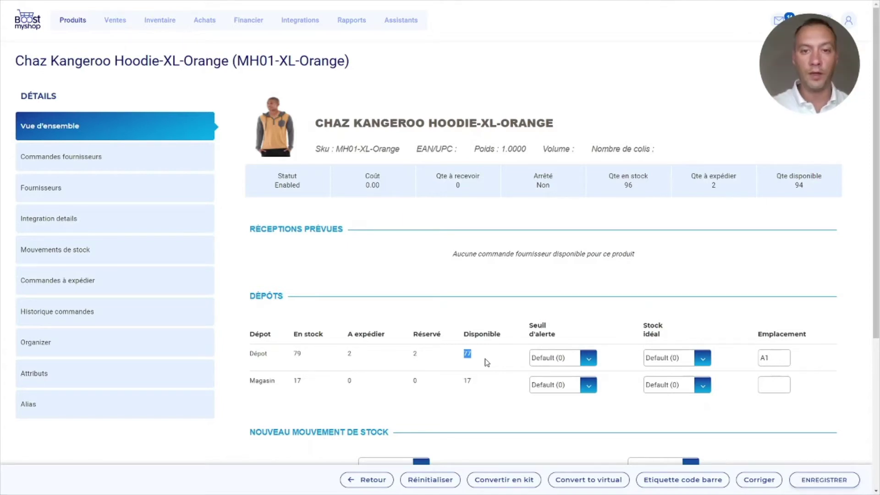
left_click(485, 361)
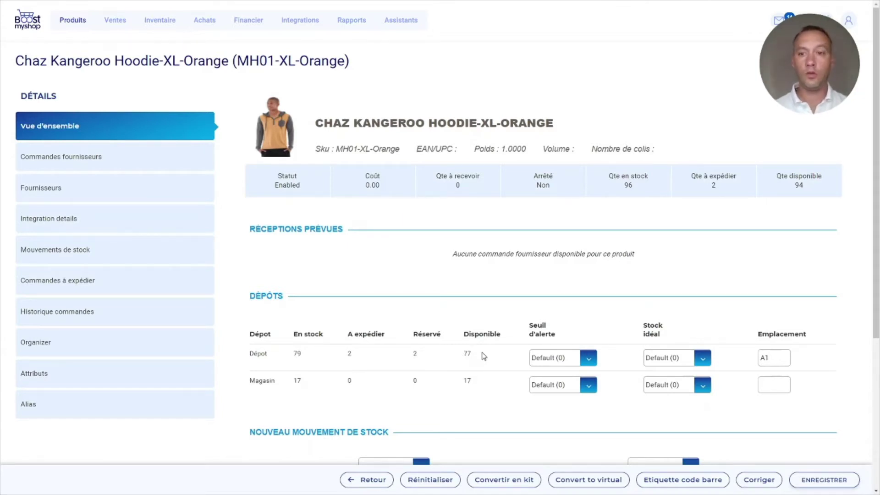
double_click(260, 353)
left_click(318, 351)
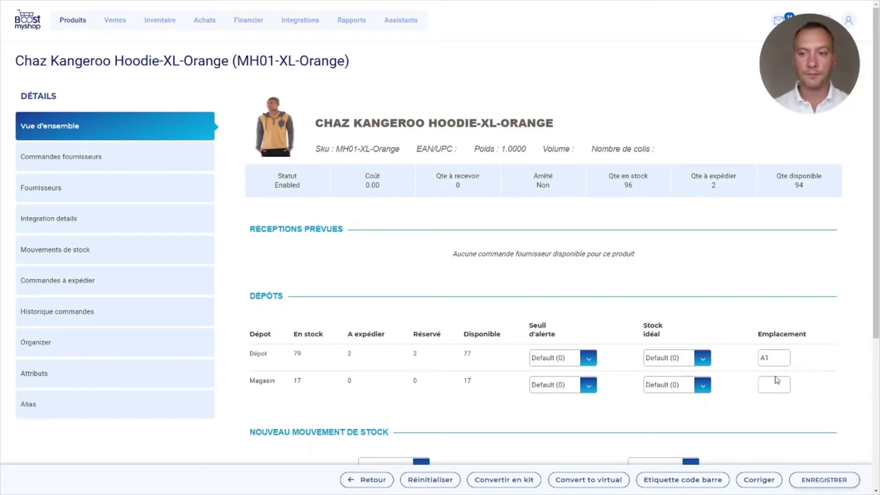
double_click(297, 381)
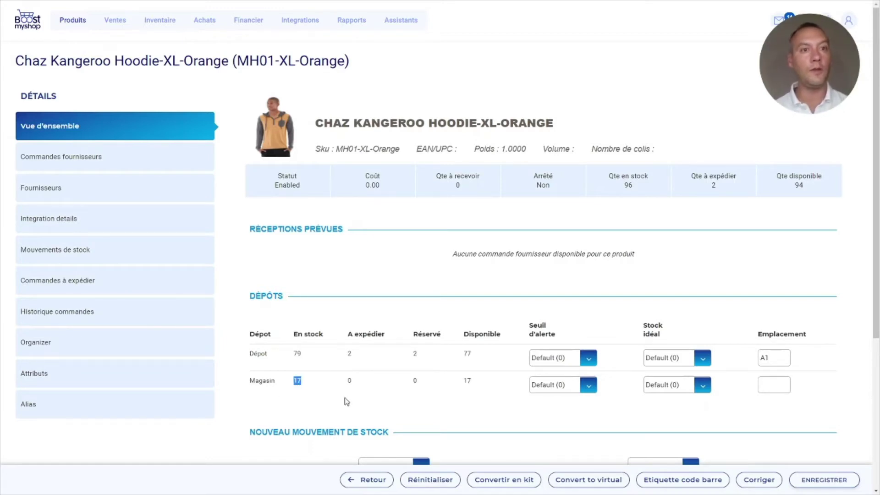
left_click(346, 402)
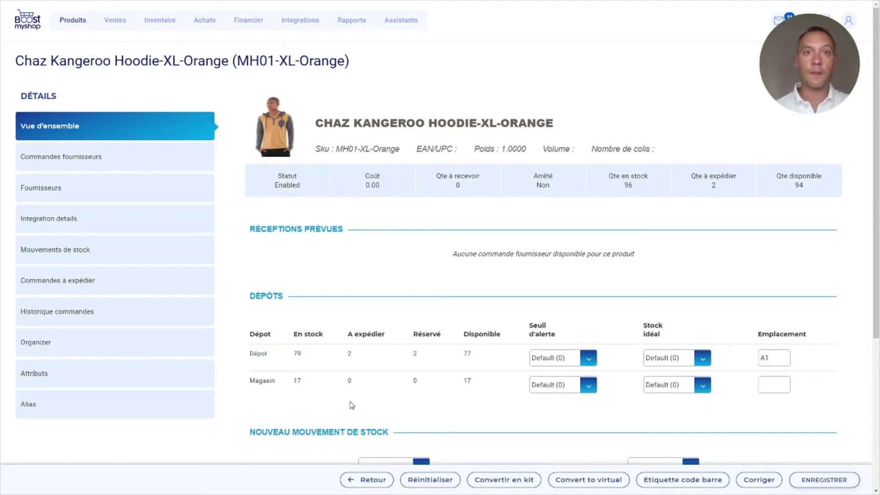
Review the hoodie's stock movement history, including the supplier order received into Dépot.
left_click(75, 257)
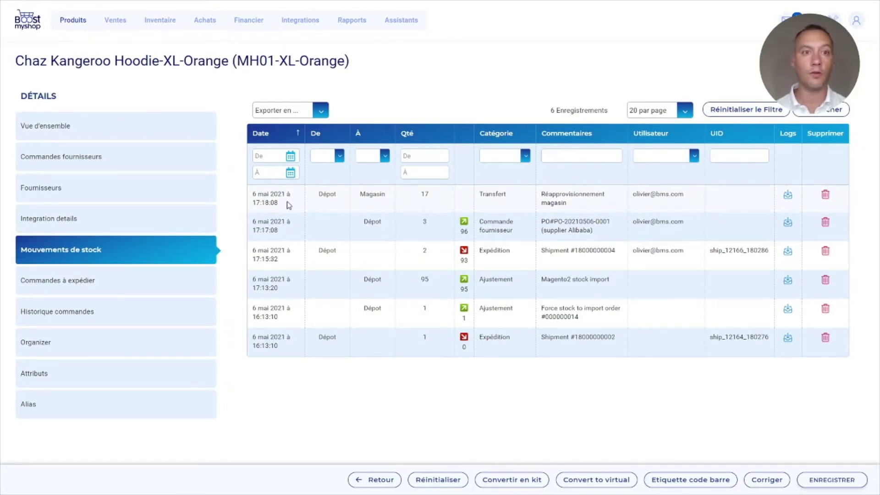
double_click(372, 223)
left_click(429, 224)
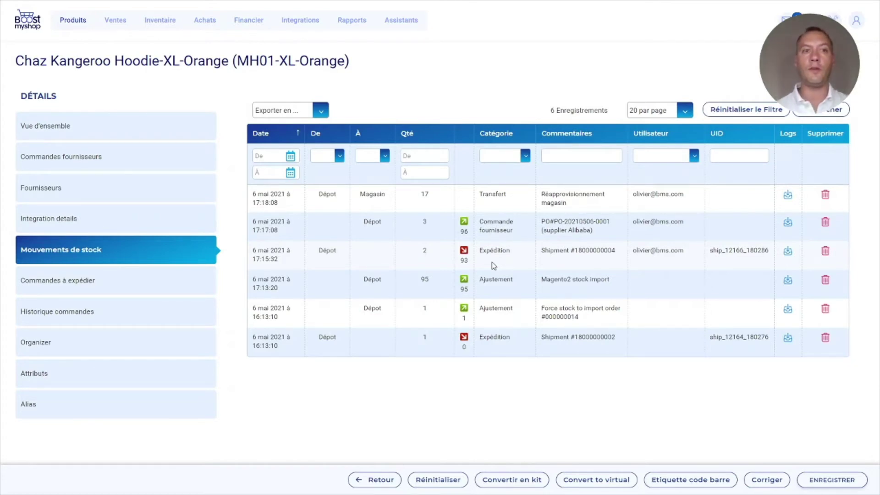
Start a new stock movement for the hoodie from Dépot to Défectueux in the product overview.
left_click(109, 133)
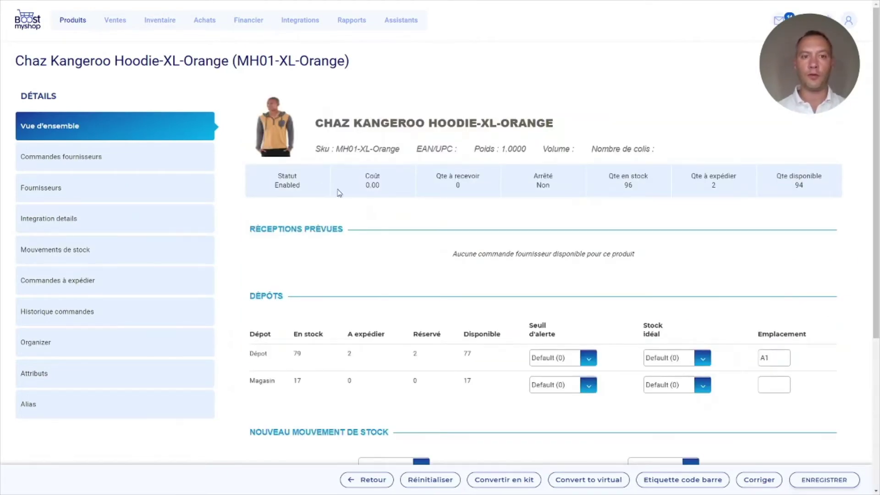
scroll(490, 230, "down", 2)
scroll(492, 231, "down", 1)
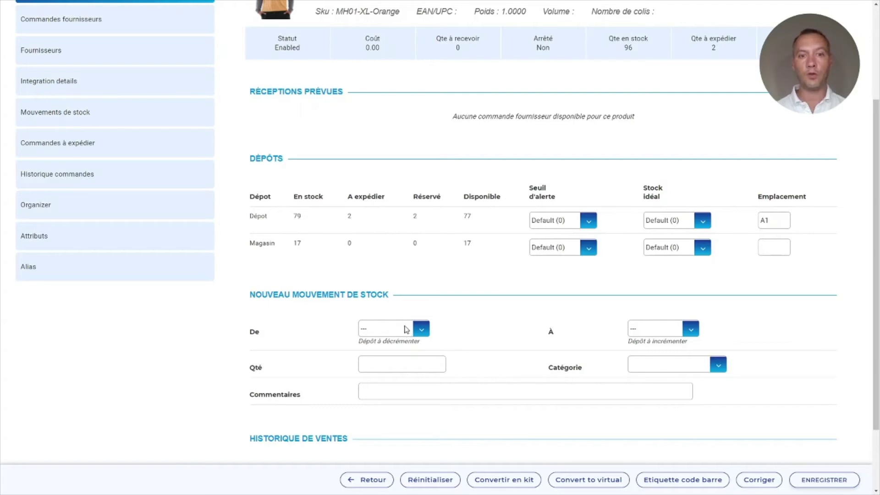
left_click(418, 334)
left_click(391, 352)
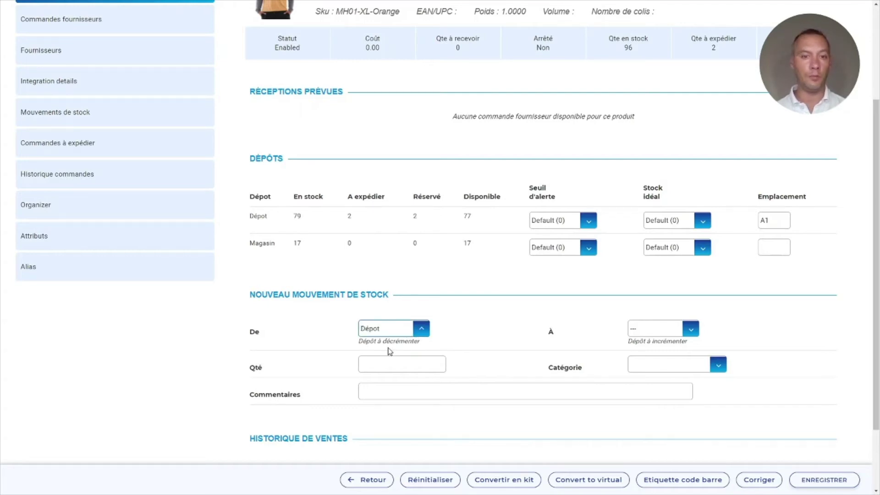
left_click(659, 328)
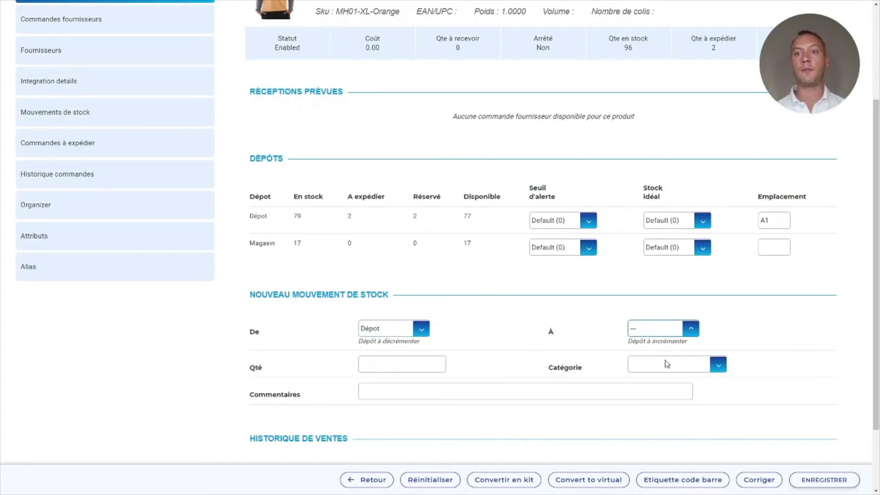
left_click(657, 370)
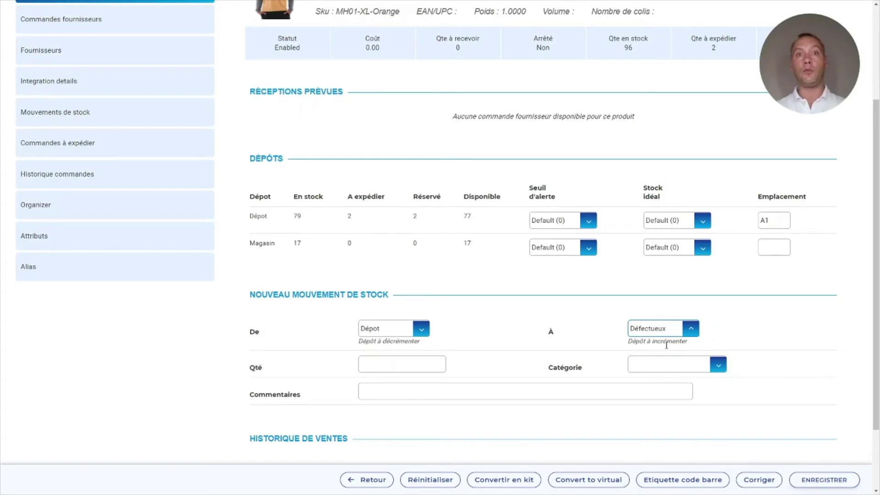
Set the movement's quantity to 1 and category to Défectueux, and add a comment naming who broke the product.
left_click(408, 361)
type("1")
left_click(656, 367)
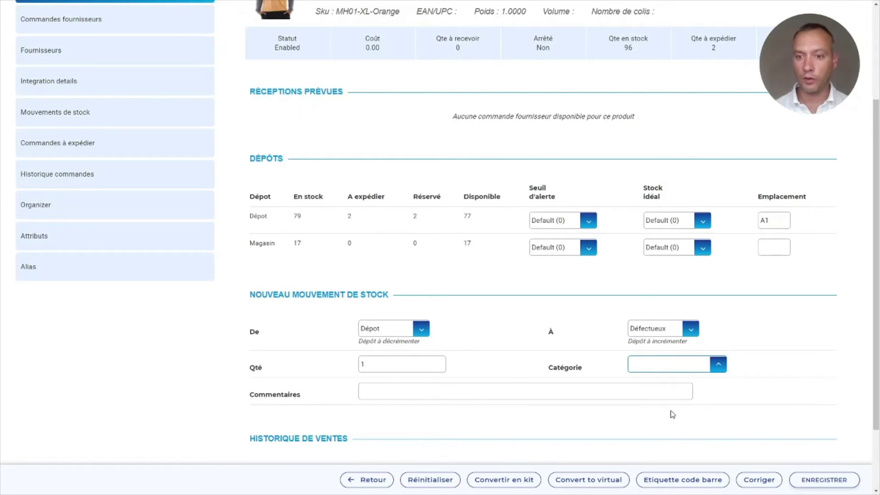
left_click(661, 416)
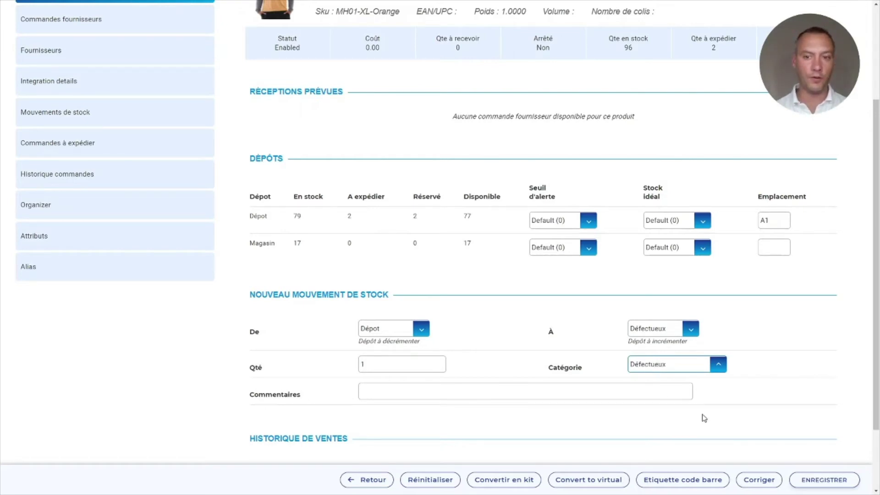
left_click(545, 390)
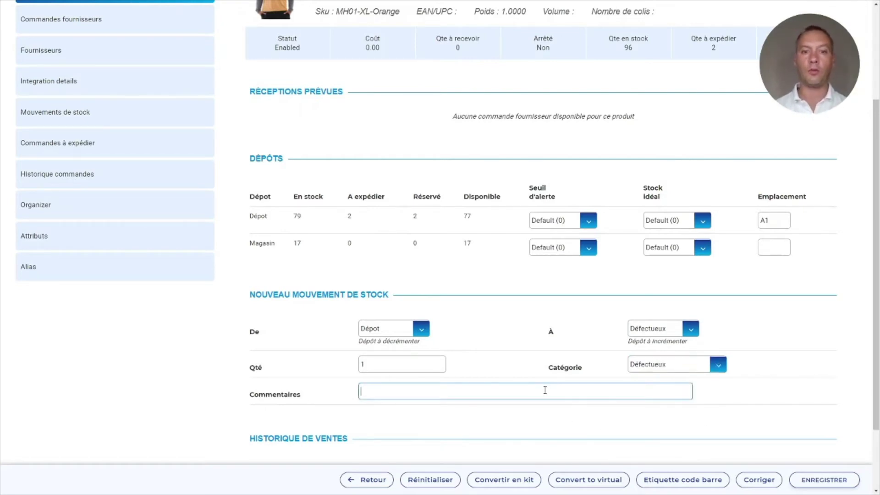
type("Olivier a cassé le produit")
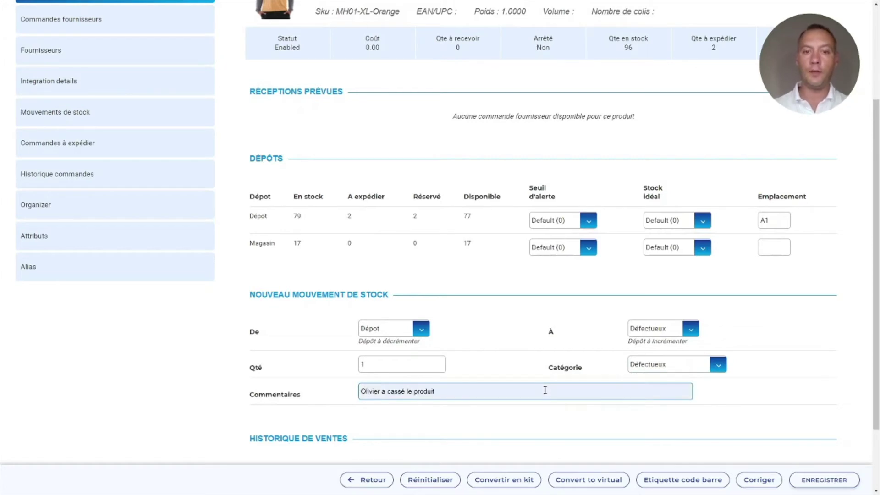
Check the Dépot's in-stock quantity and save the product with the new stock movement.
scroll(545, 390, "up", 1)
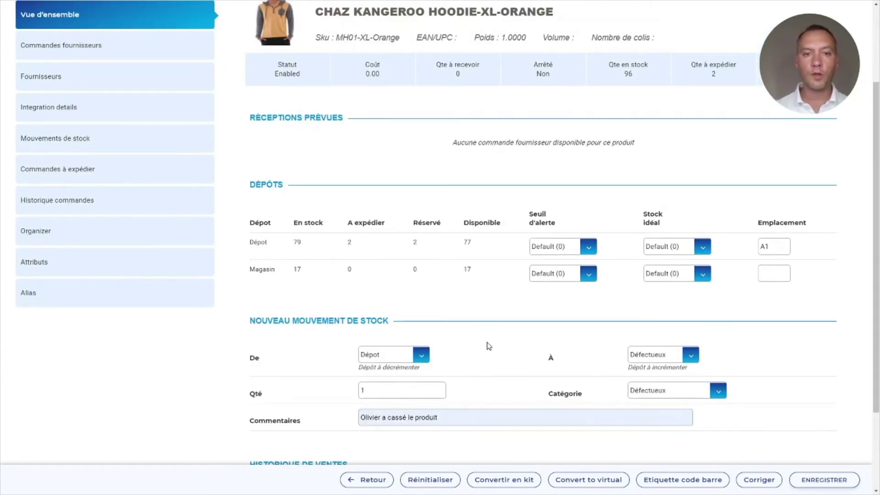
scroll(486, 348, "down", 1)
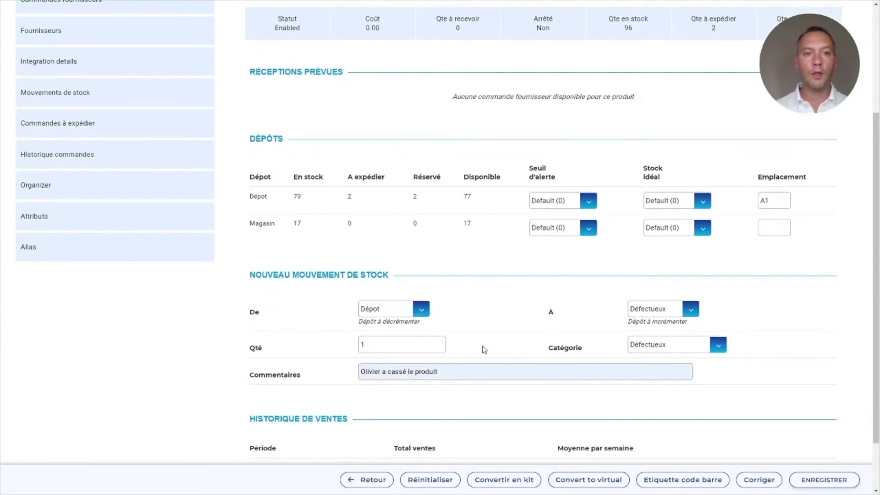
double_click(298, 197)
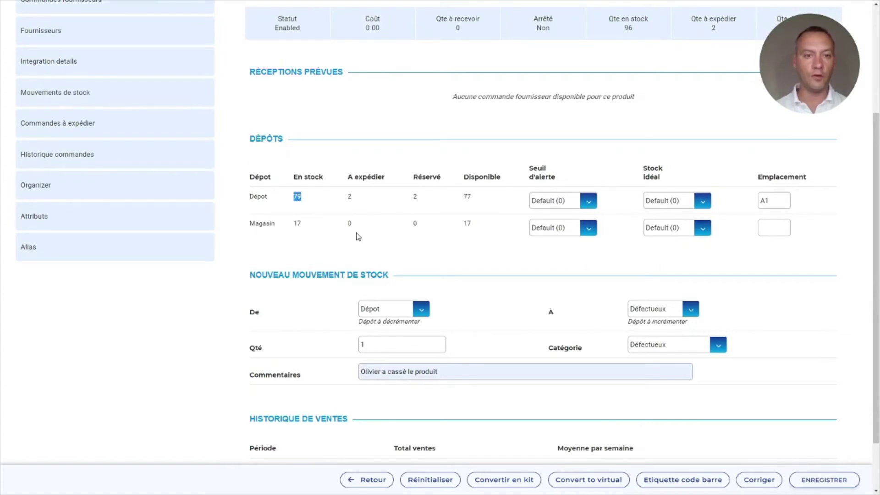
left_click(446, 262)
left_click(818, 480)
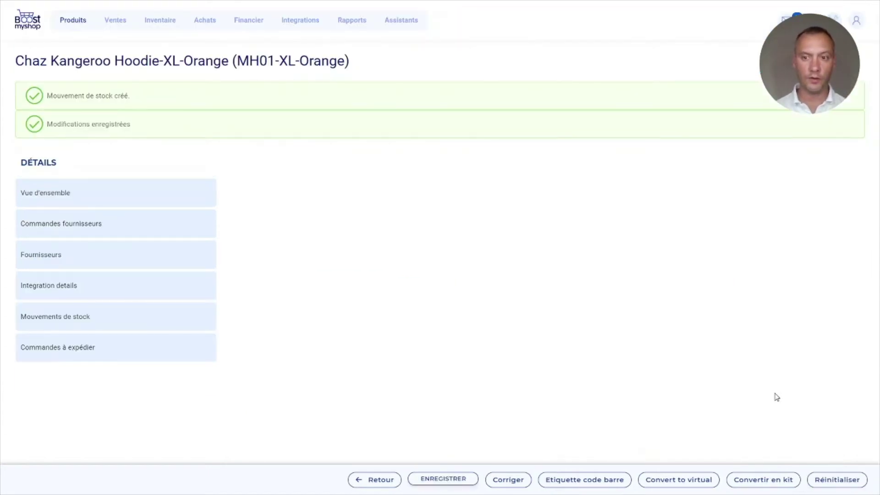
Examine the hoodie's updated stock quantities for each warehouse.
scroll(744, 365, "down", 2)
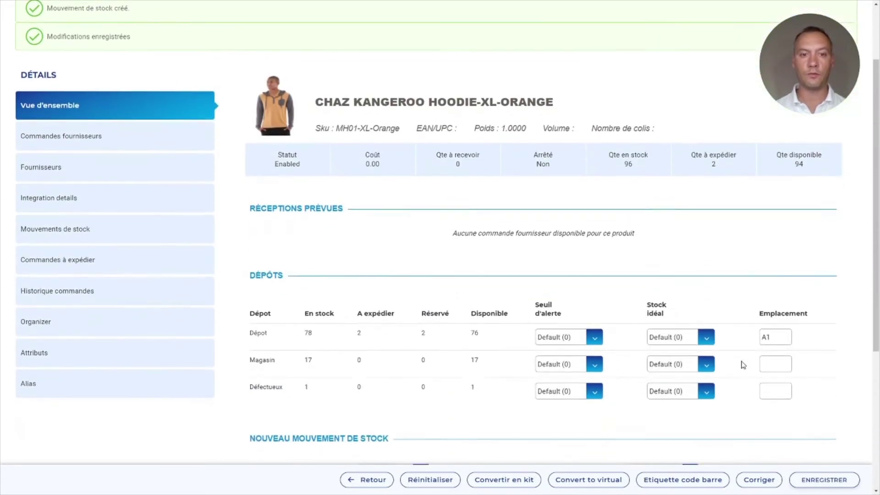
double_click(308, 329)
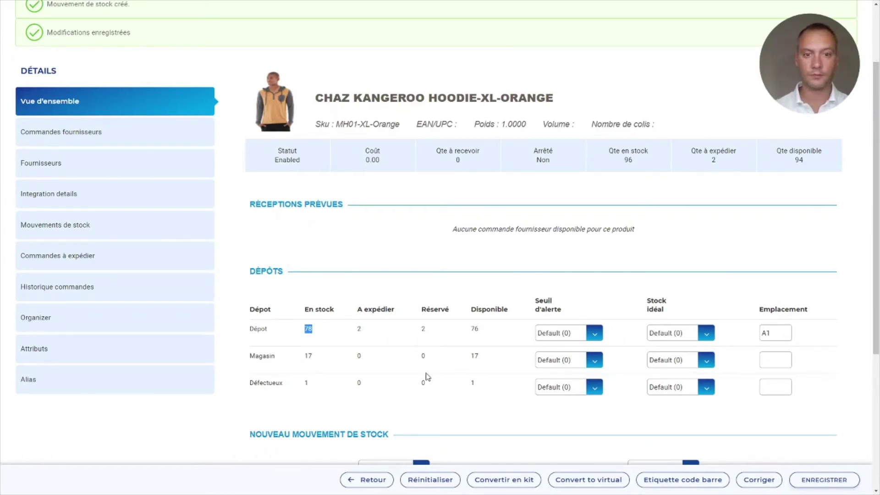
scroll(425, 377, "down", 1)
scroll(427, 376, "down", 1)
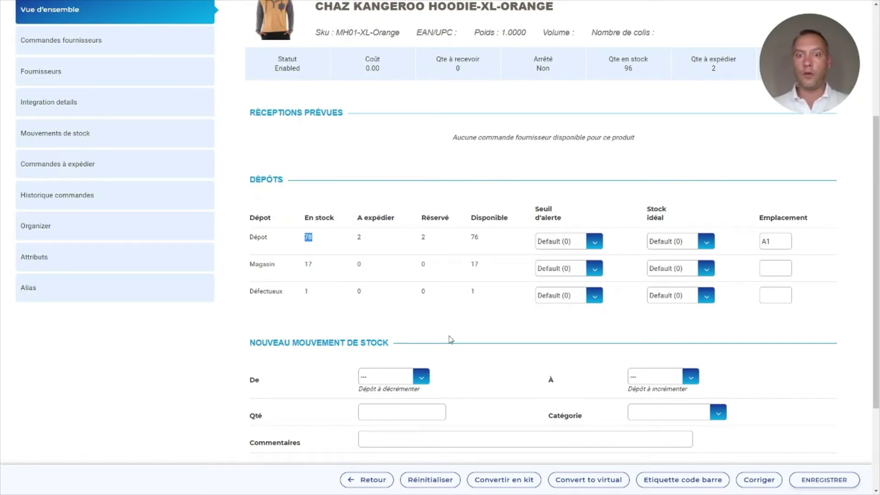
left_click(402, 265)
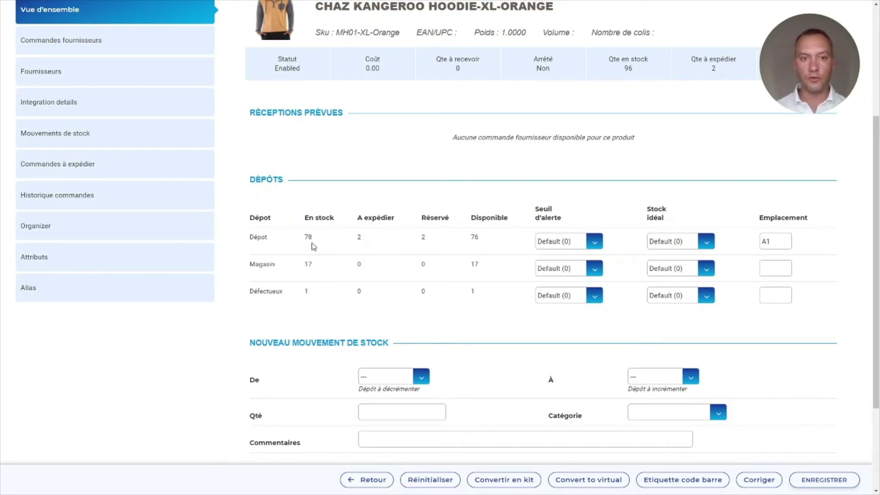
Prepare another stock movement out of Dépot with quantity 1 and no destination warehouse.
left_click(391, 382)
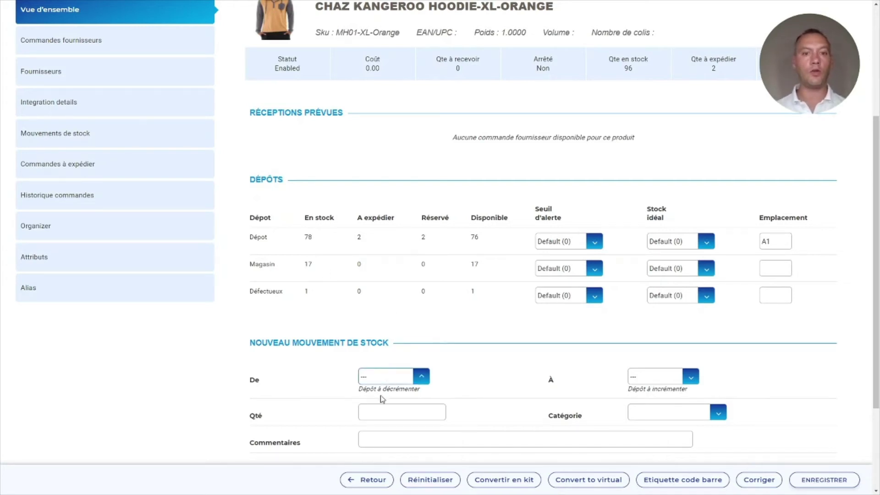
left_click(384, 400)
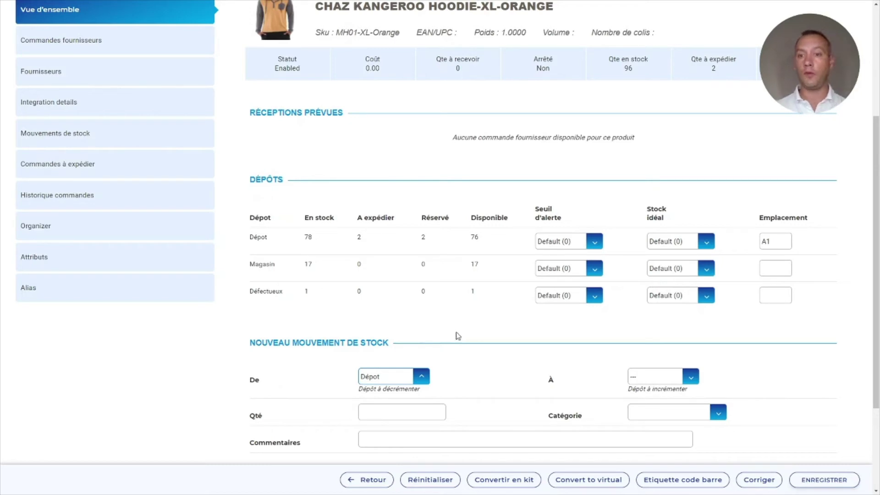
left_click(404, 412)
type("1")
left_click(514, 404)
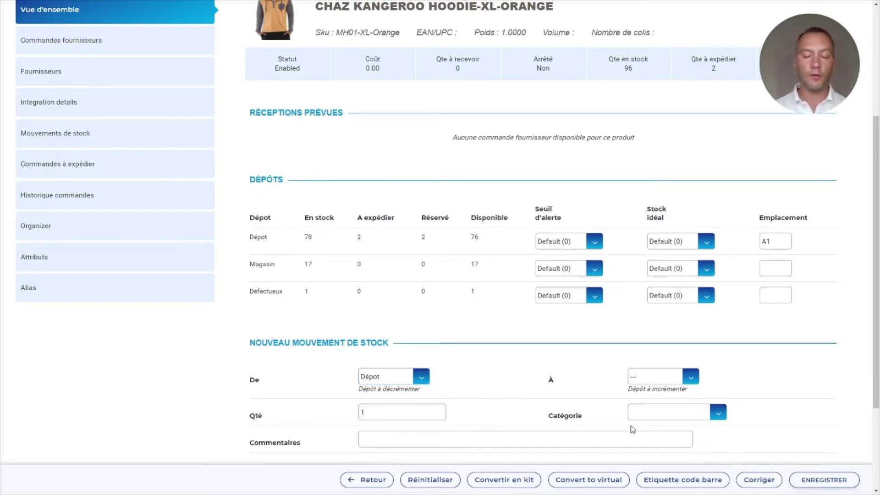
Set the movement's category to Ajustement with the comment "Inventaire", and save the product.
left_click(659, 417)
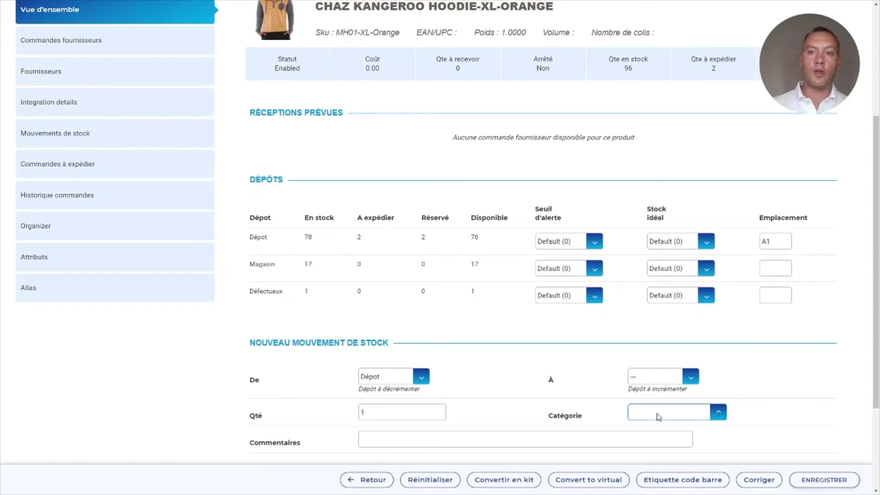
left_click(649, 360)
left_click(572, 434)
type("Inventaire")
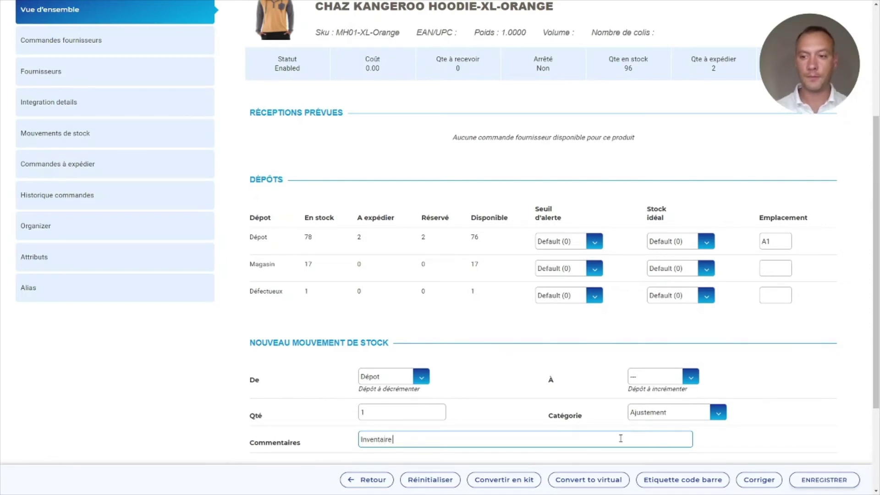
left_click(823, 480)
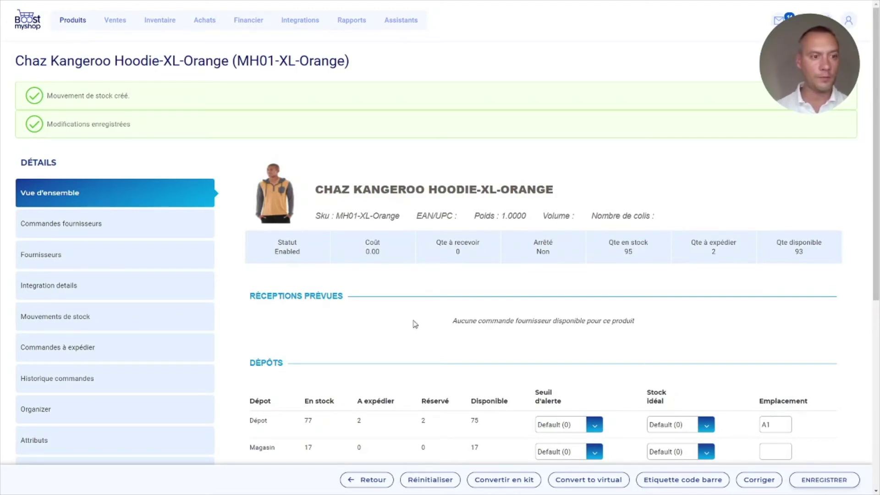
Review the hoodie's stock movements, then set its Dépot physical quantity to 80 in the mass stock editor and save.
left_click(124, 324)
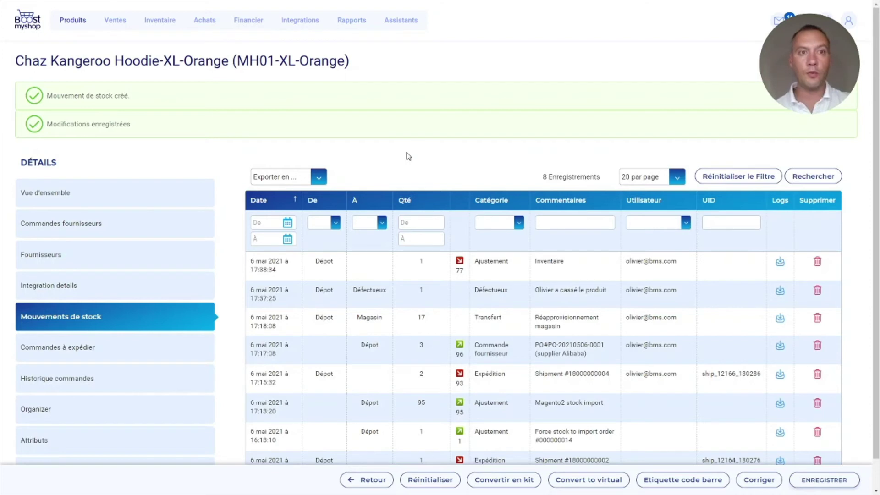
left_click(158, 20)
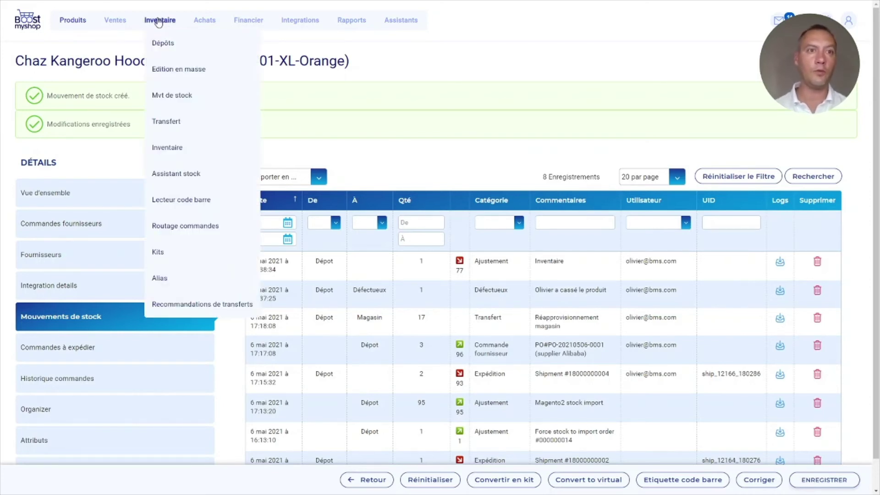
left_click(195, 76)
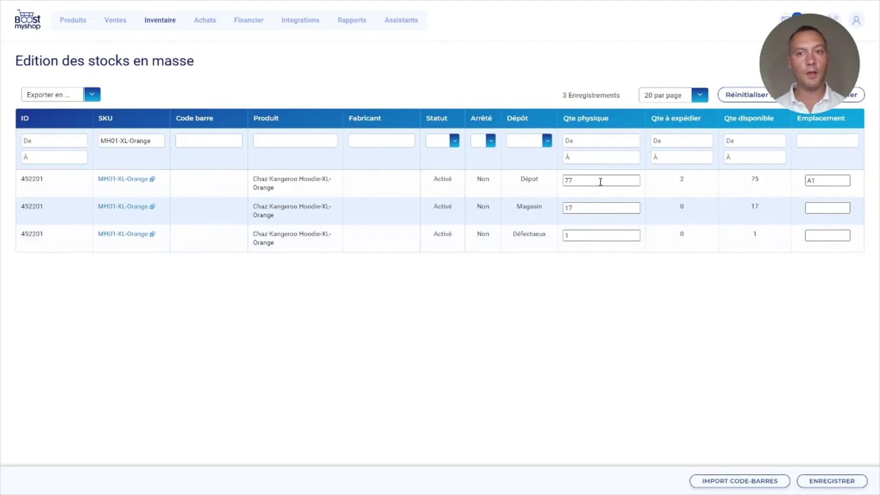
left_click_drag(601, 182, 540, 181)
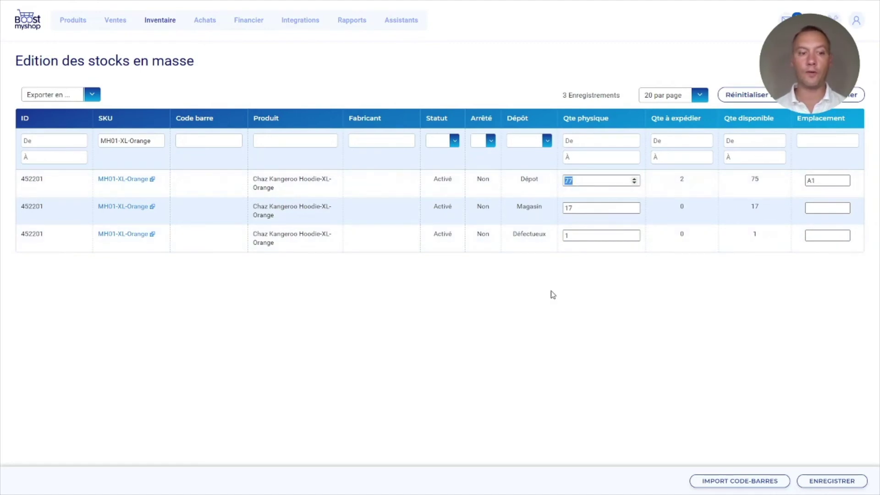
type("80")
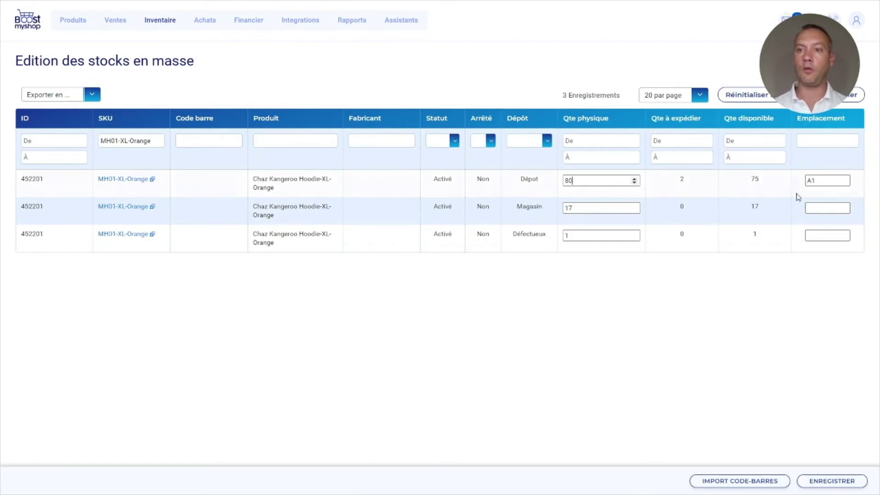
left_click(826, 481)
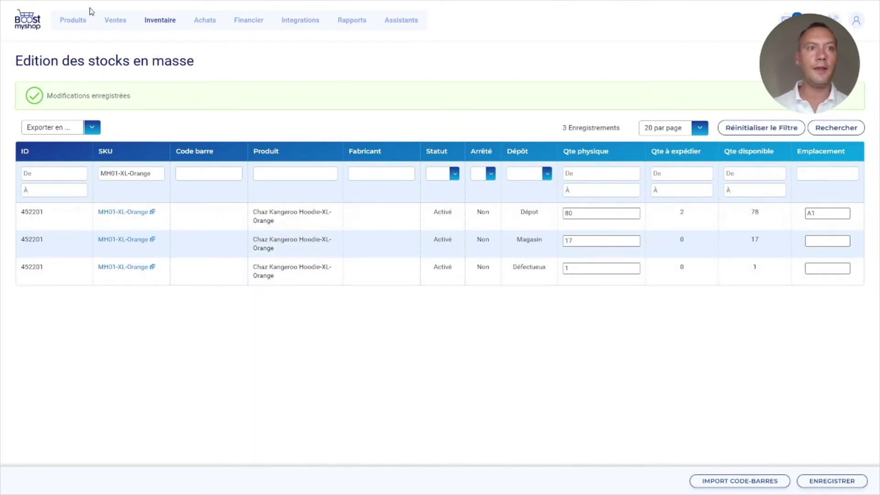
Reopen the product MH01-XL-Orange and examine its stock movement history.
left_click(76, 23)
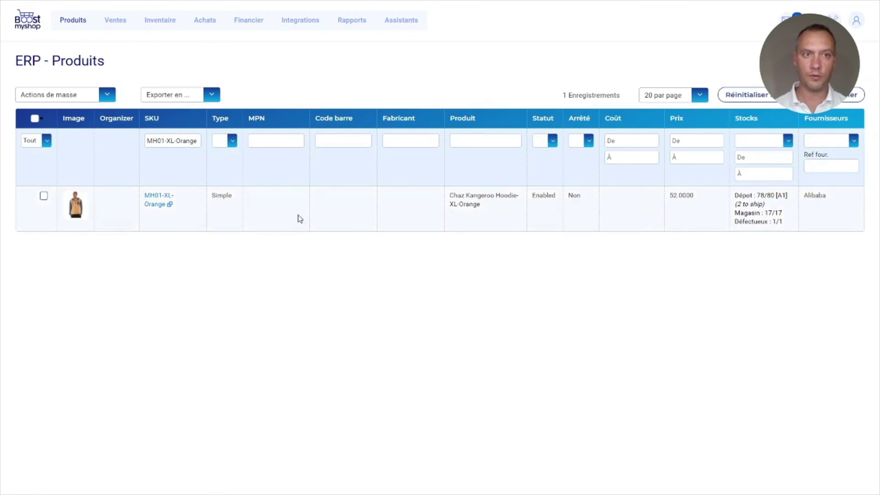
left_click(299, 220)
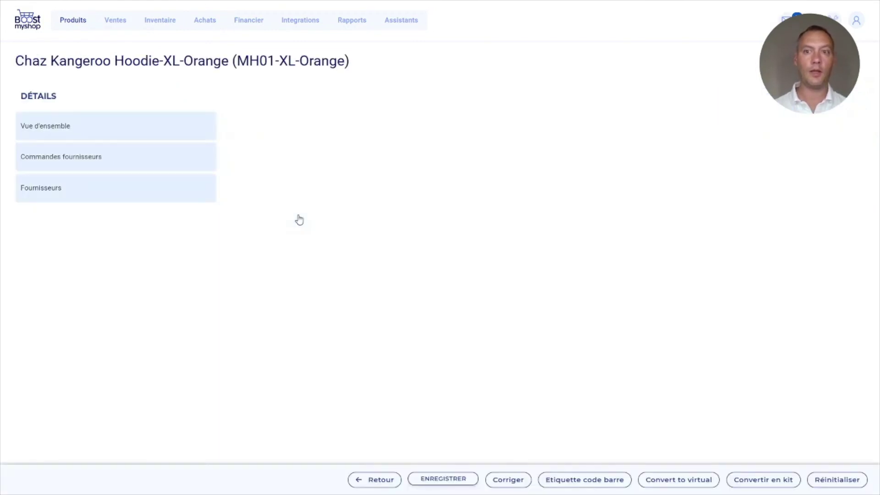
left_click(120, 258)
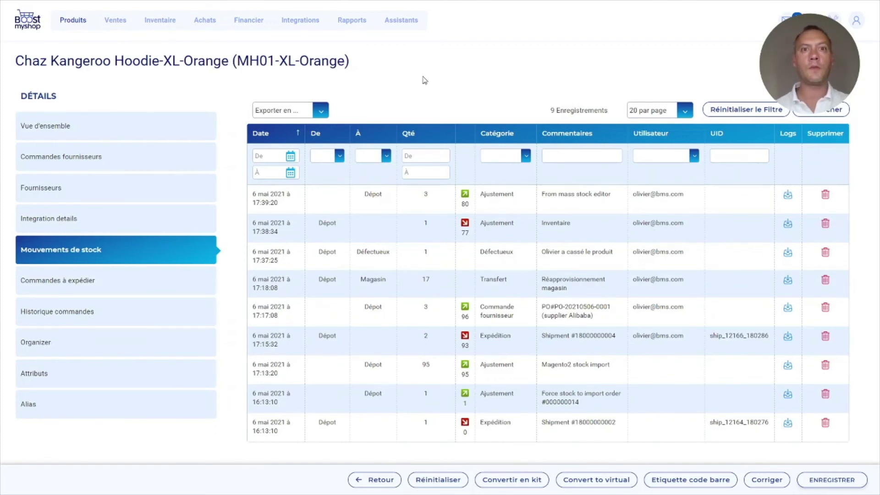
Load stock_video.bms.csv into the Stock et emplacements import assistant for the Dépot warehouse and continue to column mapping.
left_click(402, 21)
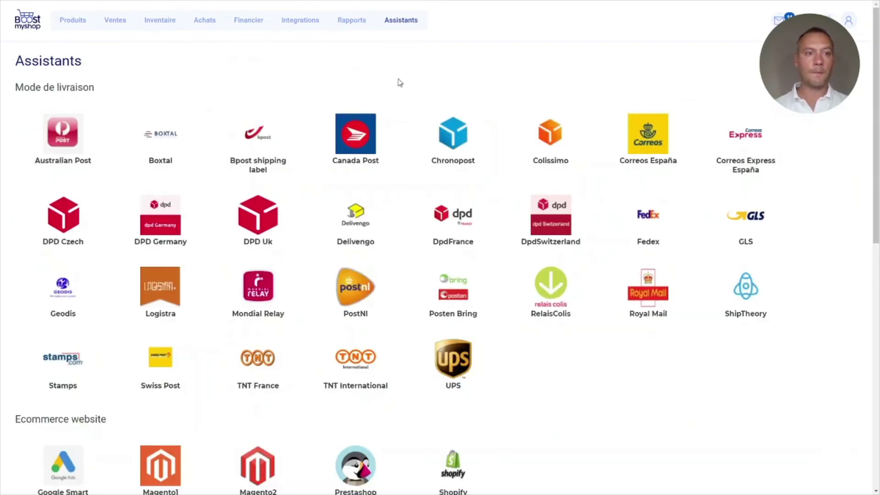
scroll(468, 277, "down", 8)
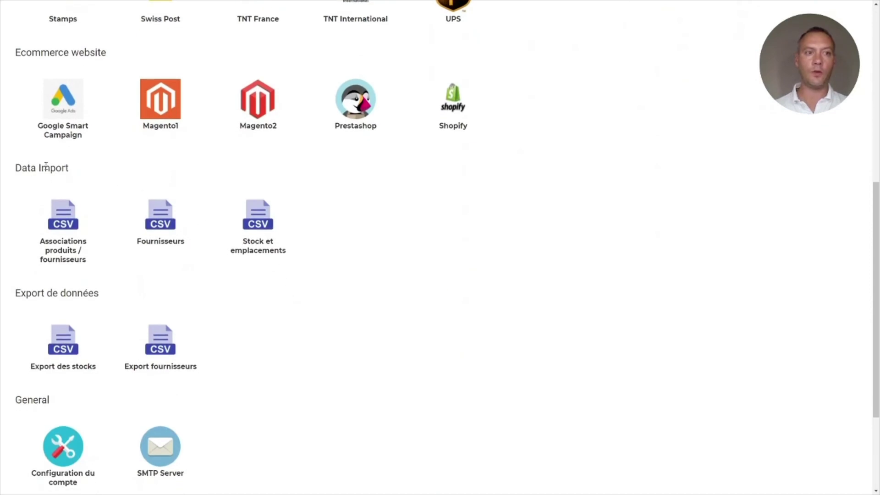
left_click(260, 223)
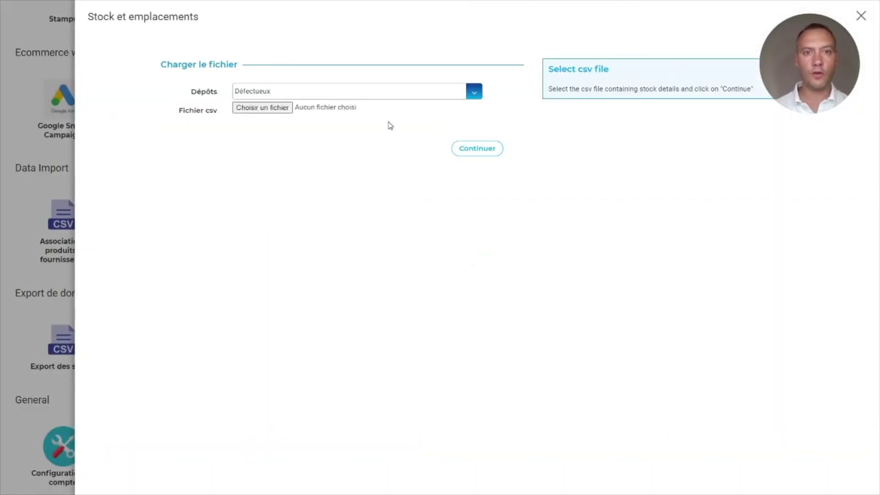
left_click(374, 93)
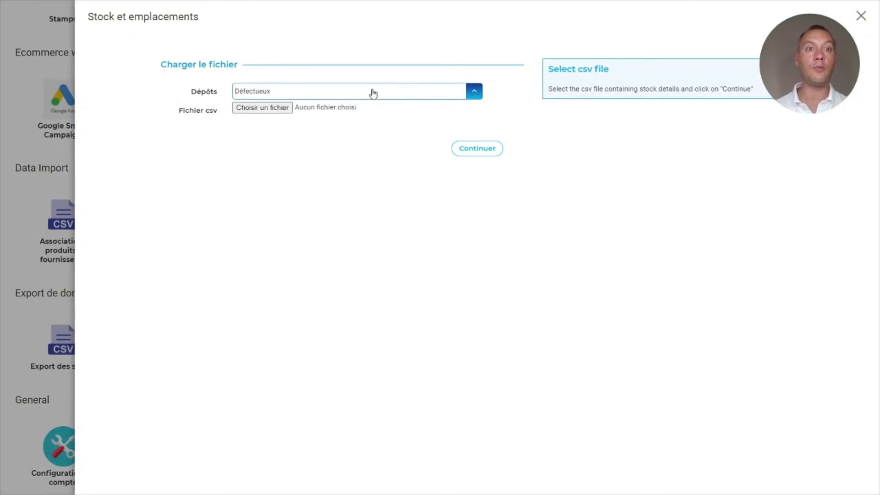
left_click(334, 115)
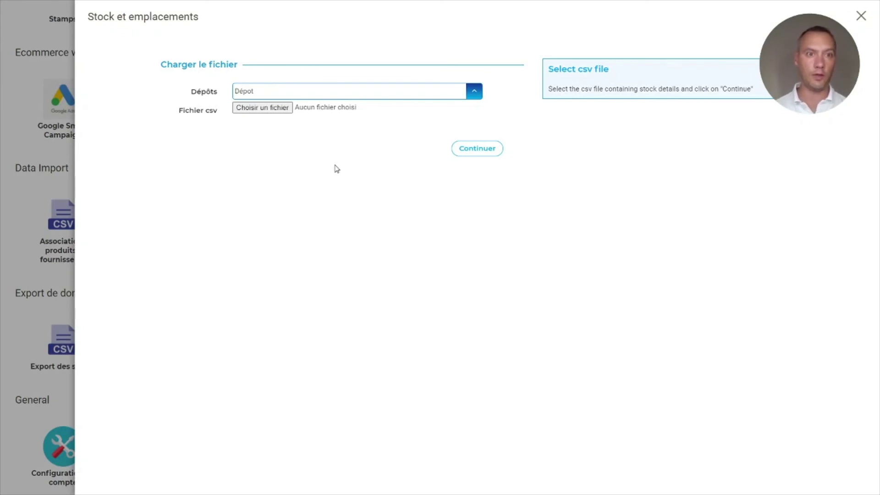
left_click(256, 108)
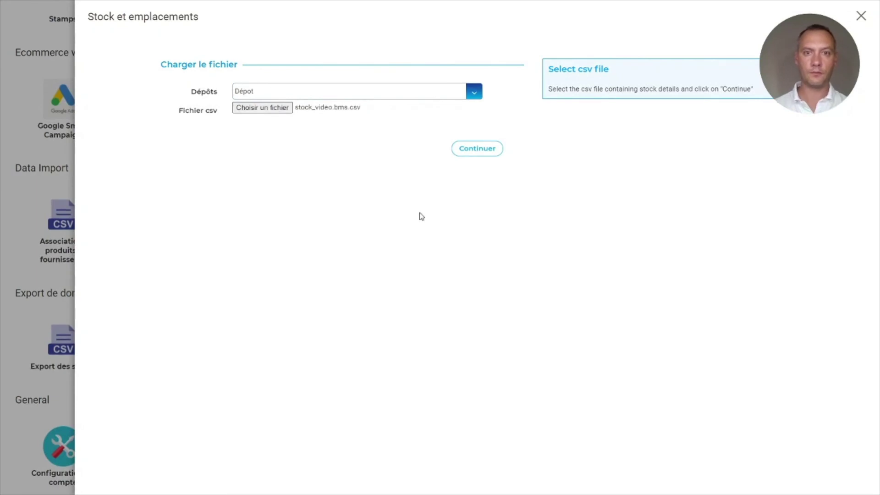
left_click(486, 149)
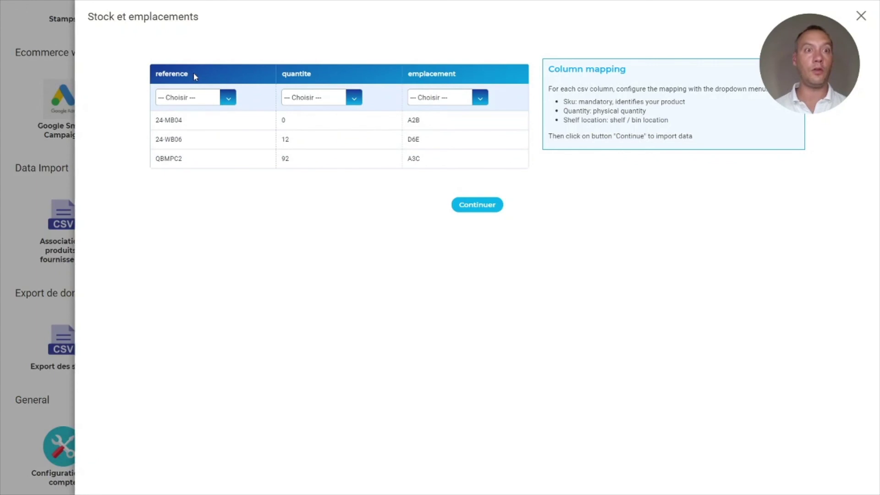
Map the reference, quantite and emplacement columns to SKU, Quantité and Emplacement, run the import and close the assistant.
left_click(193, 100)
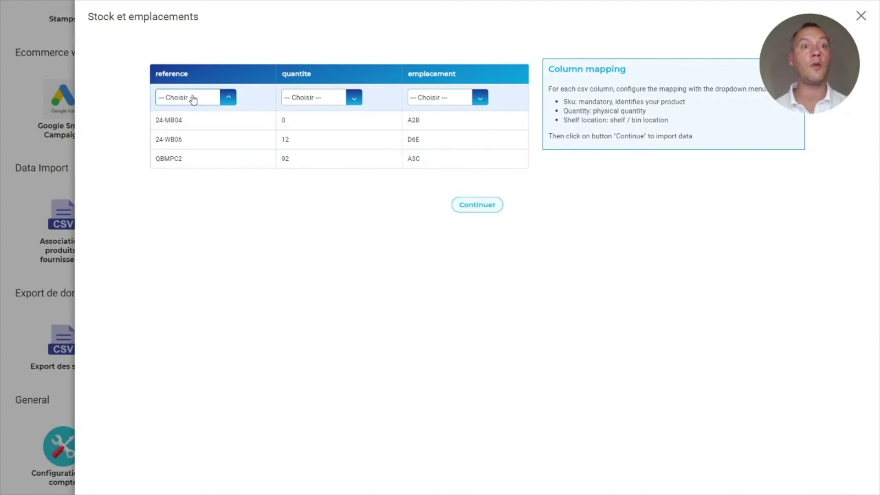
left_click(180, 120)
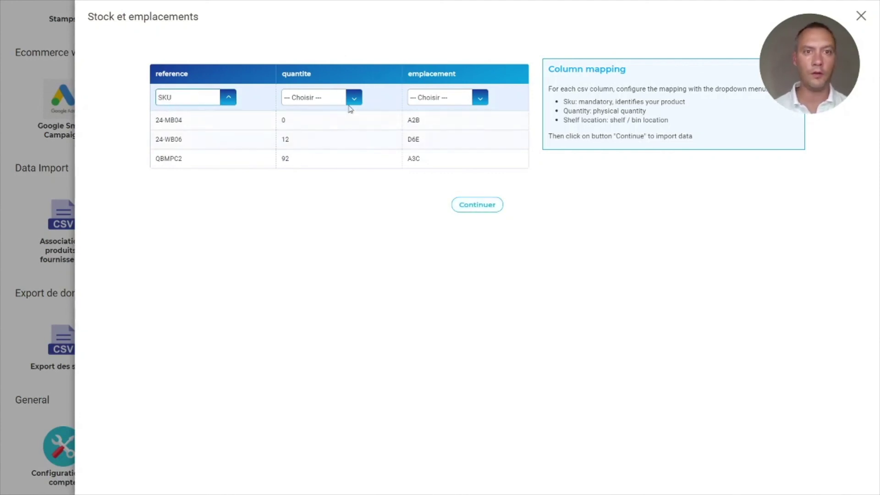
left_click(333, 97)
left_click(311, 131)
left_click(437, 101)
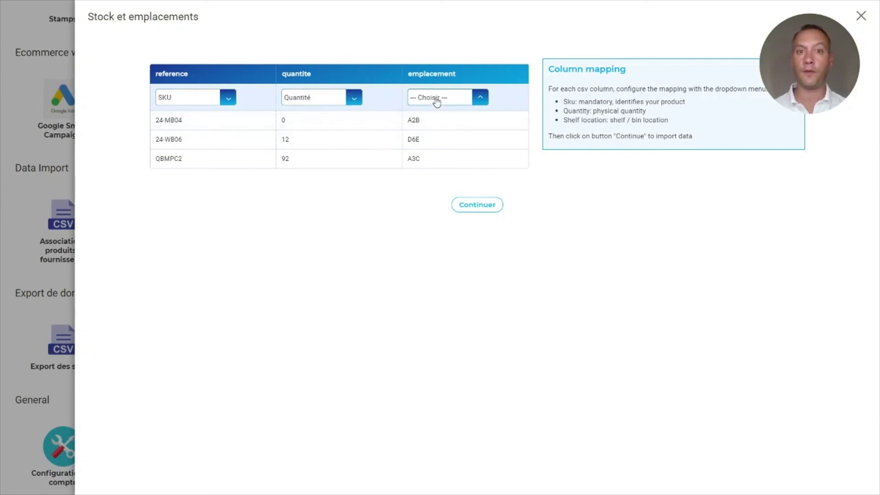
left_click(437, 138)
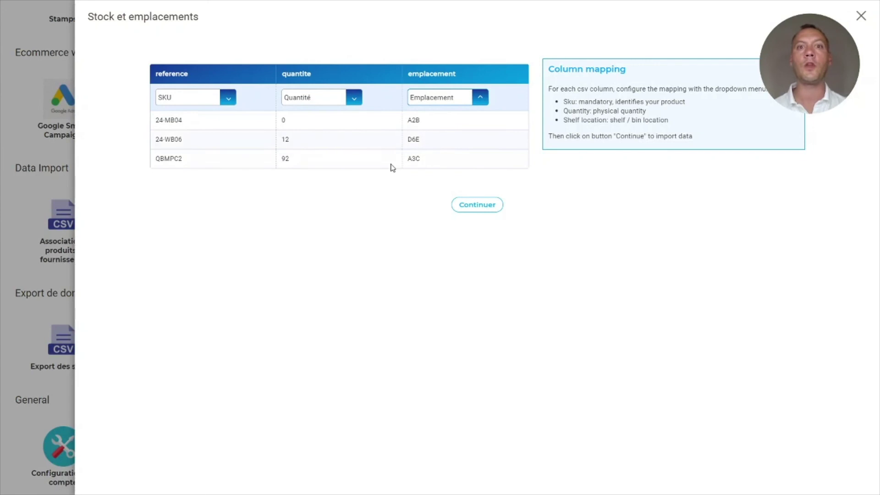
left_click(478, 207)
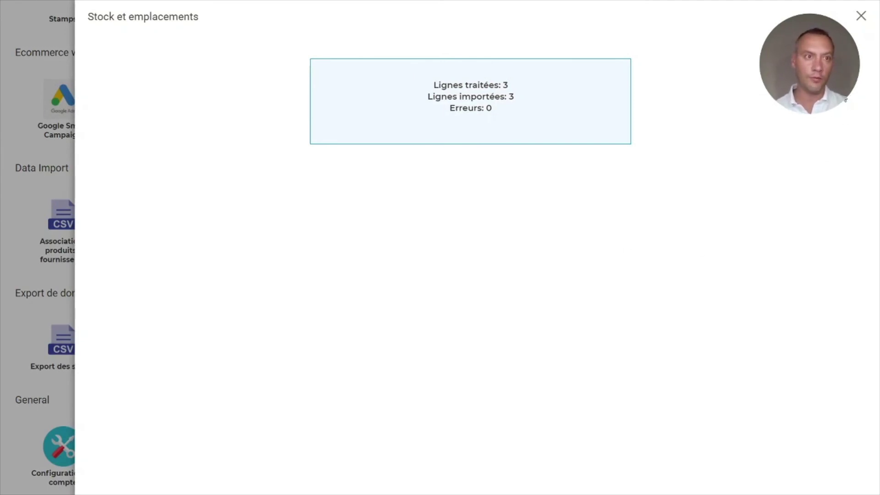
left_click(861, 17)
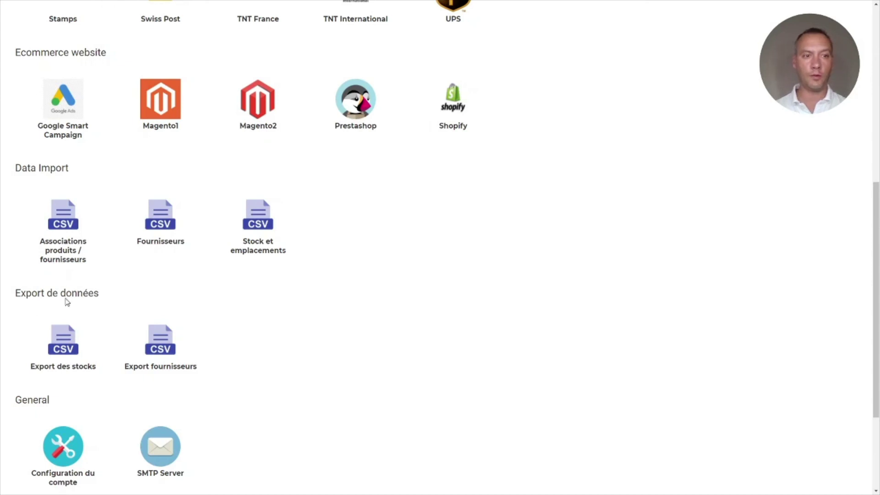
Export the Dépot warehouse's current stock as a Csv file with no date set, and download it.
left_click(64, 350)
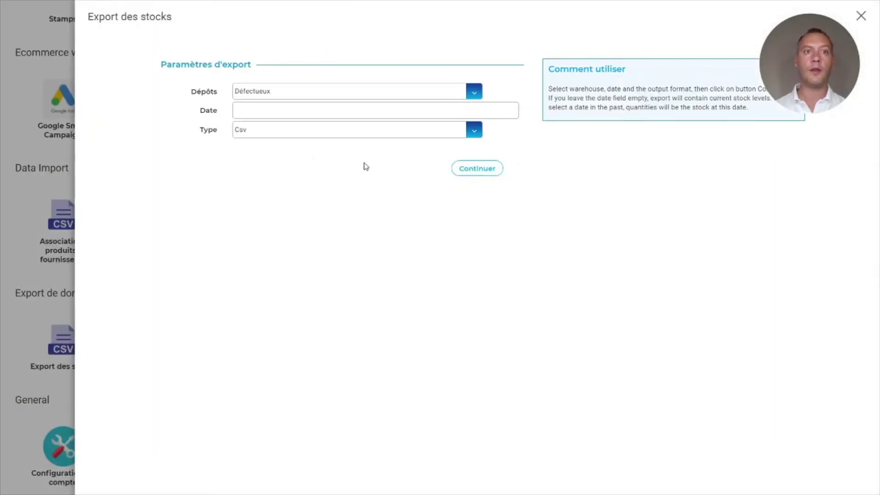
left_click(264, 94)
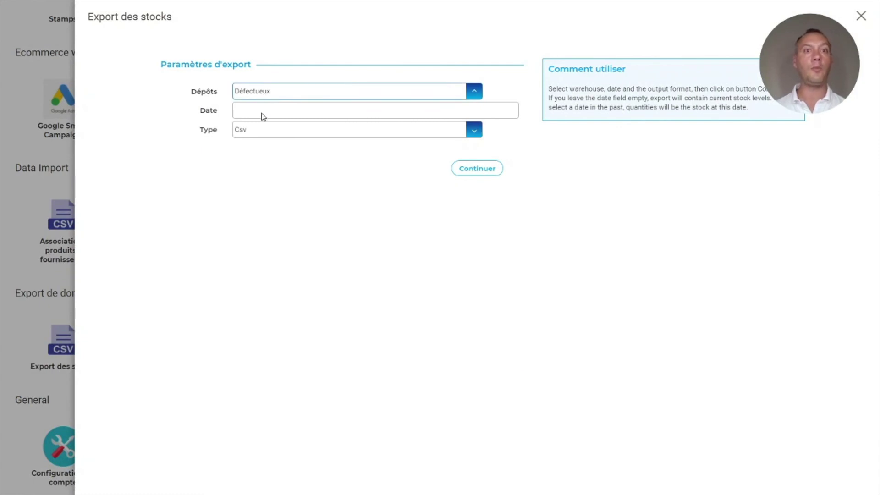
left_click(263, 114)
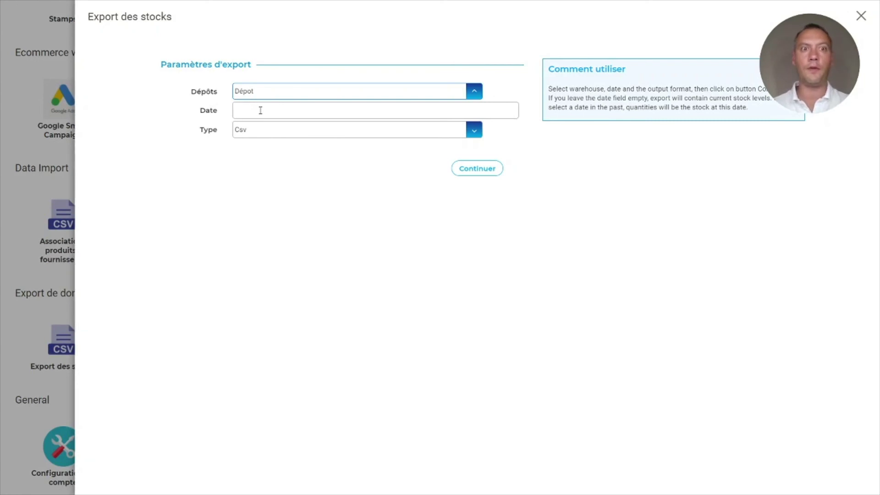
left_click(259, 135)
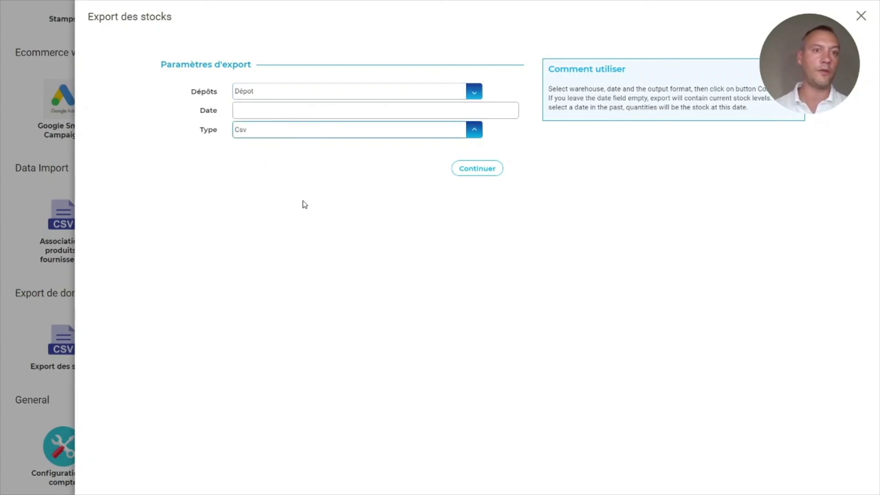
left_click(473, 169)
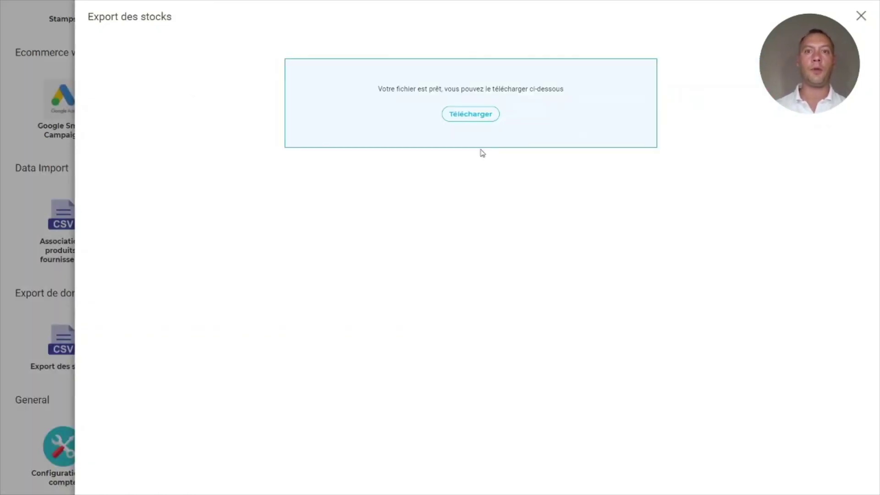
left_click(467, 121)
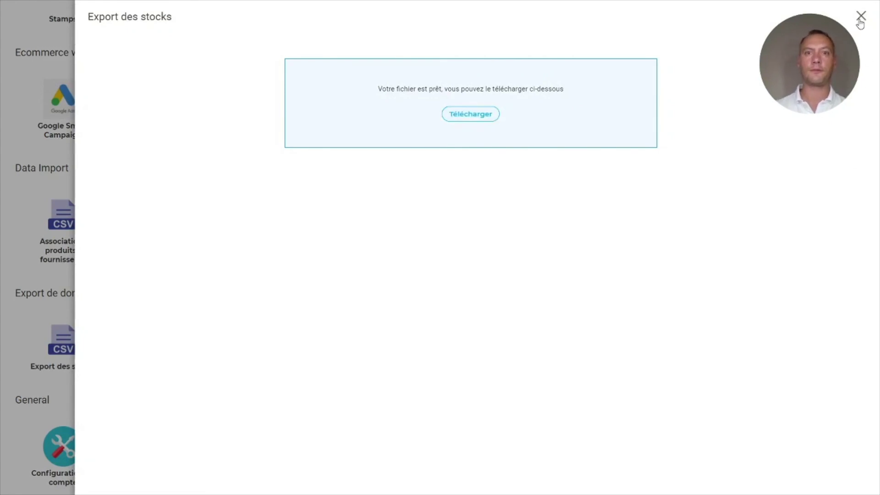